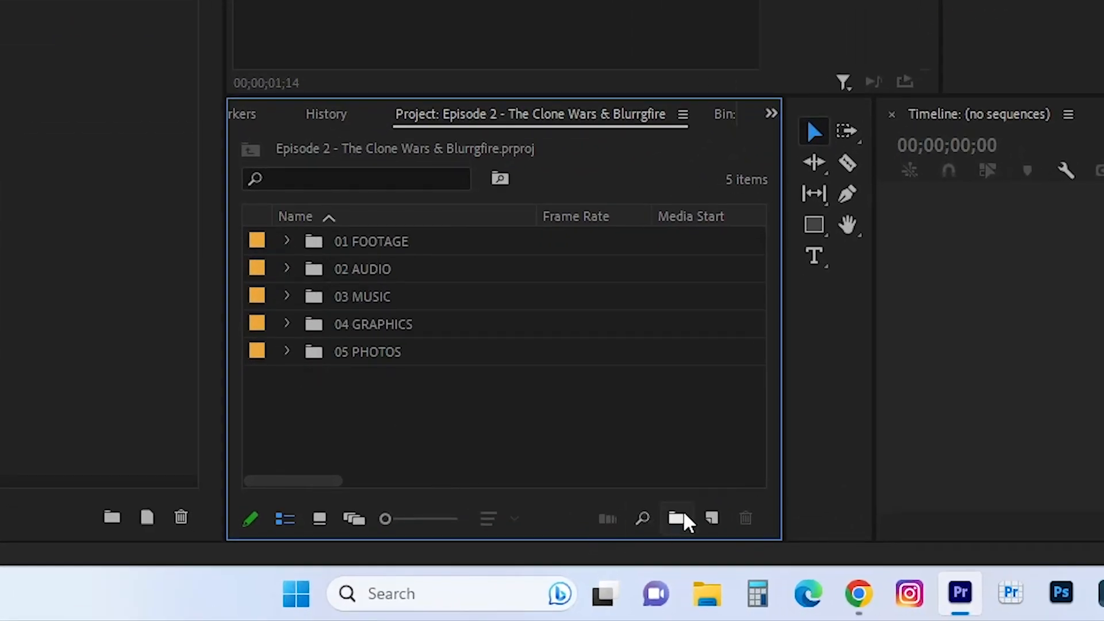
- Select the four camera clips in the 03 GAMEPLAY bin together with Stereo Mix - Gameplay.wav from the 02 AUDIO bin
click(286, 241)
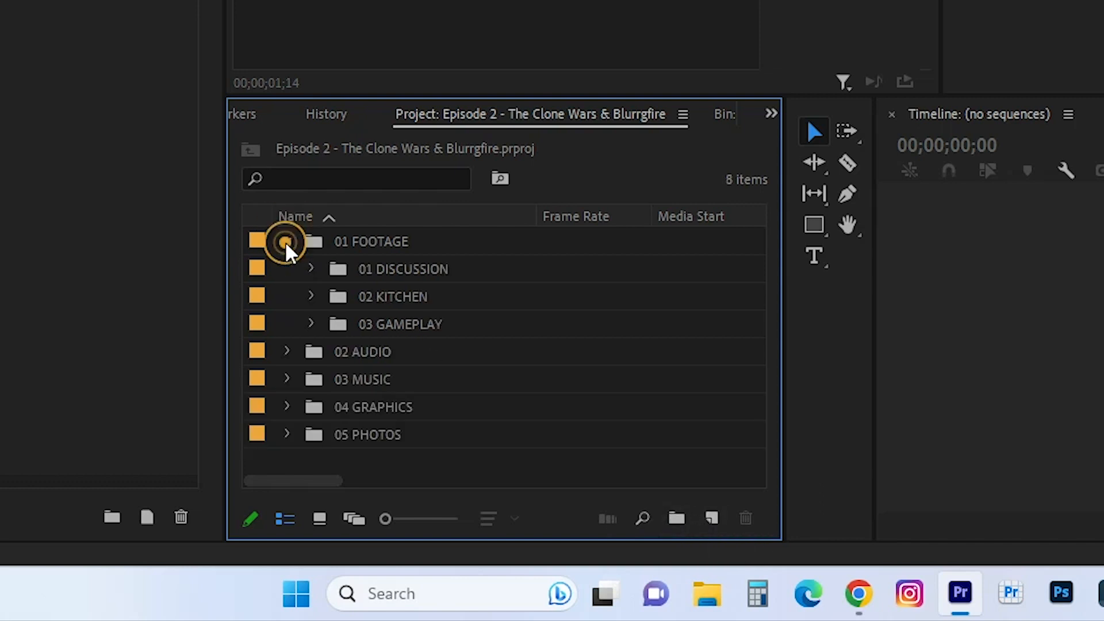
click(287, 352)
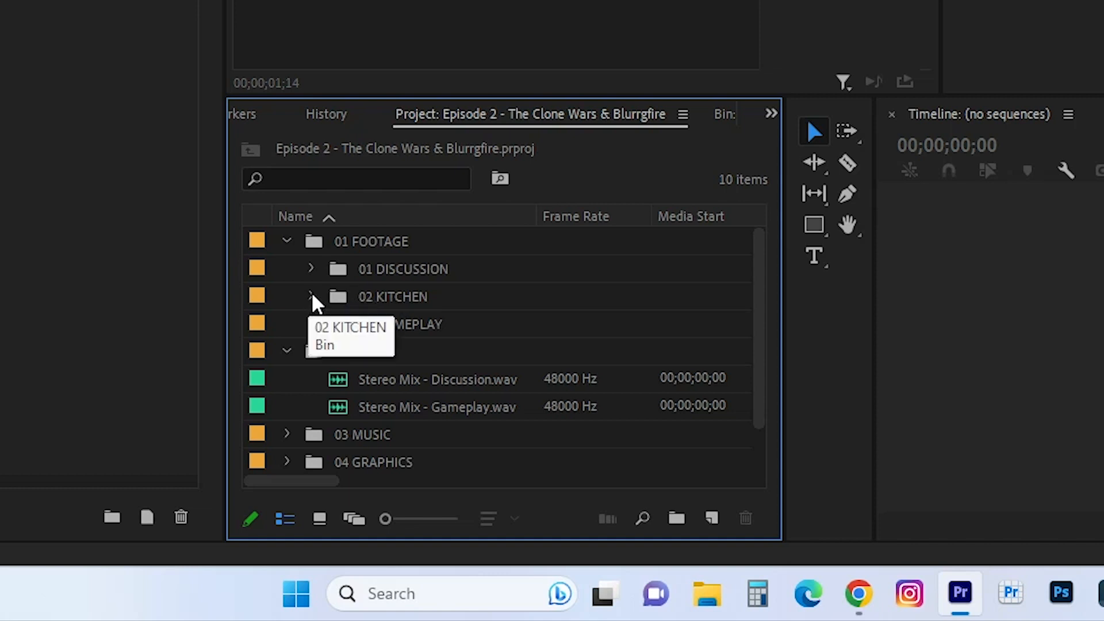
click(311, 324)
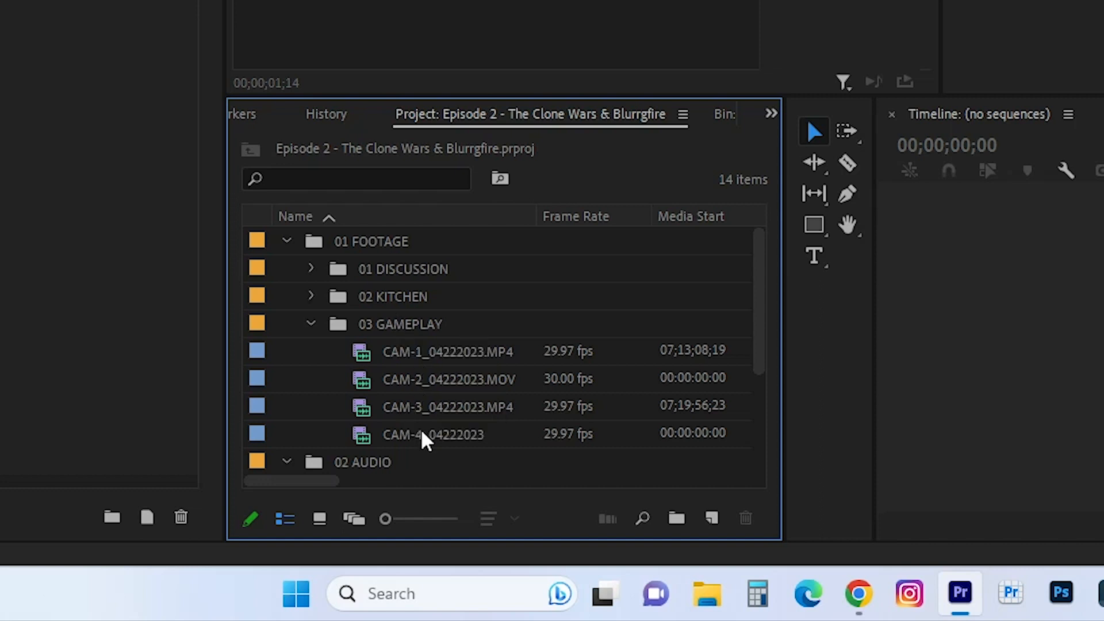
mouse_move(430, 393)
click(439, 352)
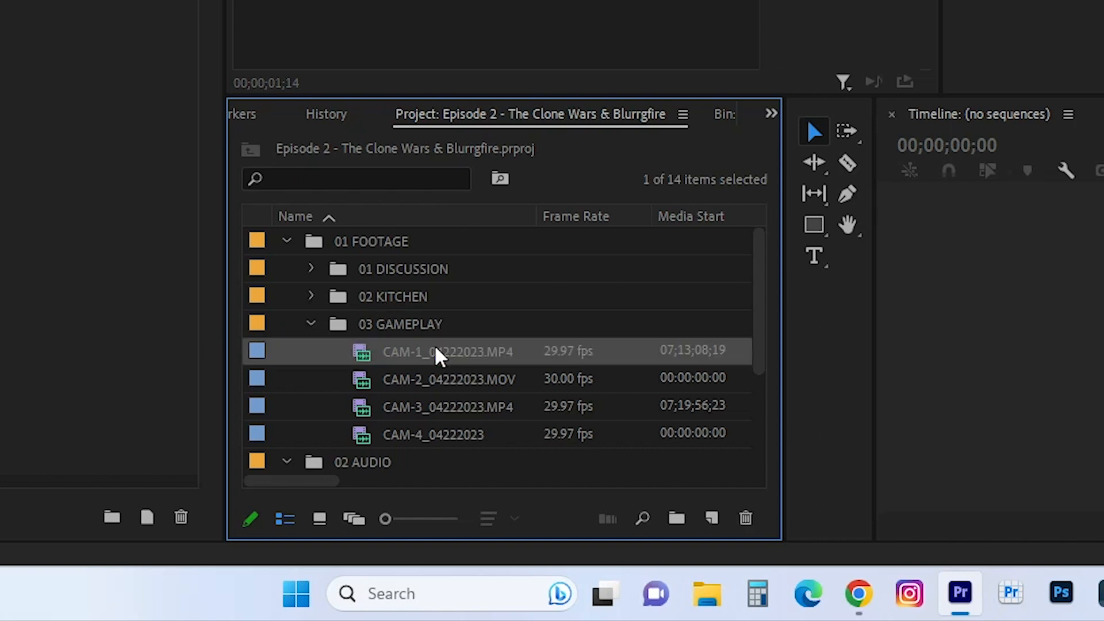
shift+click(454, 439)
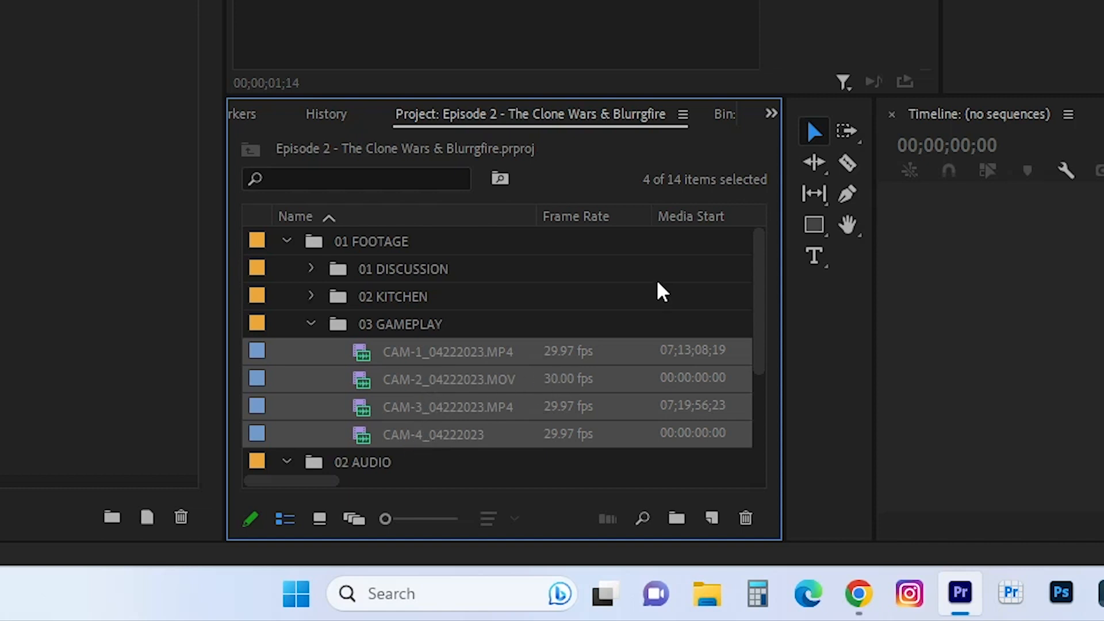
drag(754, 280, 741, 378)
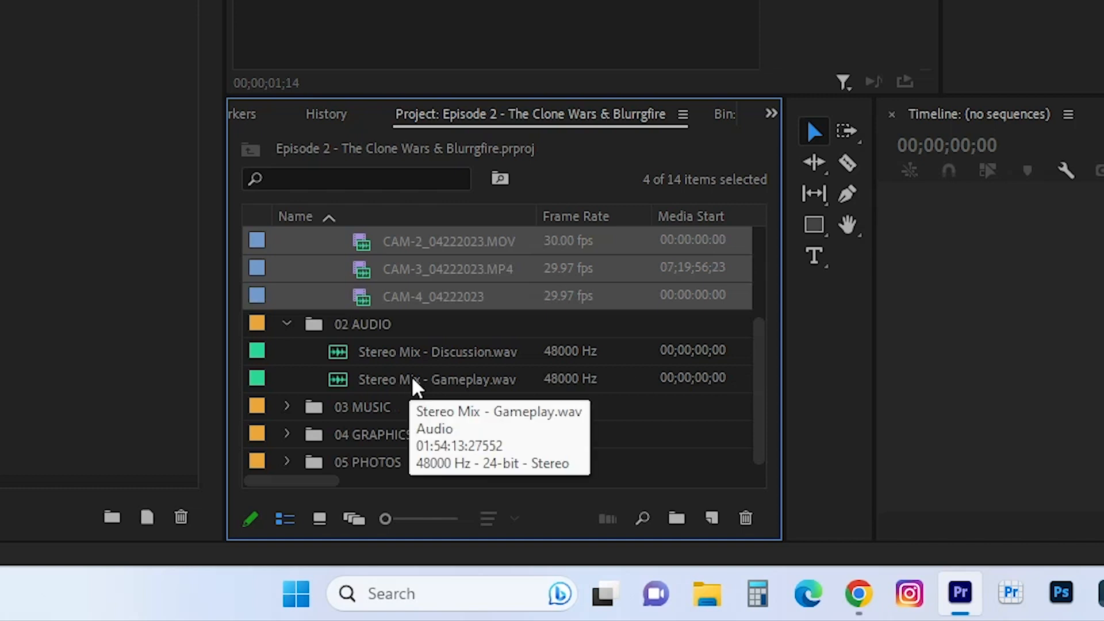
ctrl+click(459, 384)
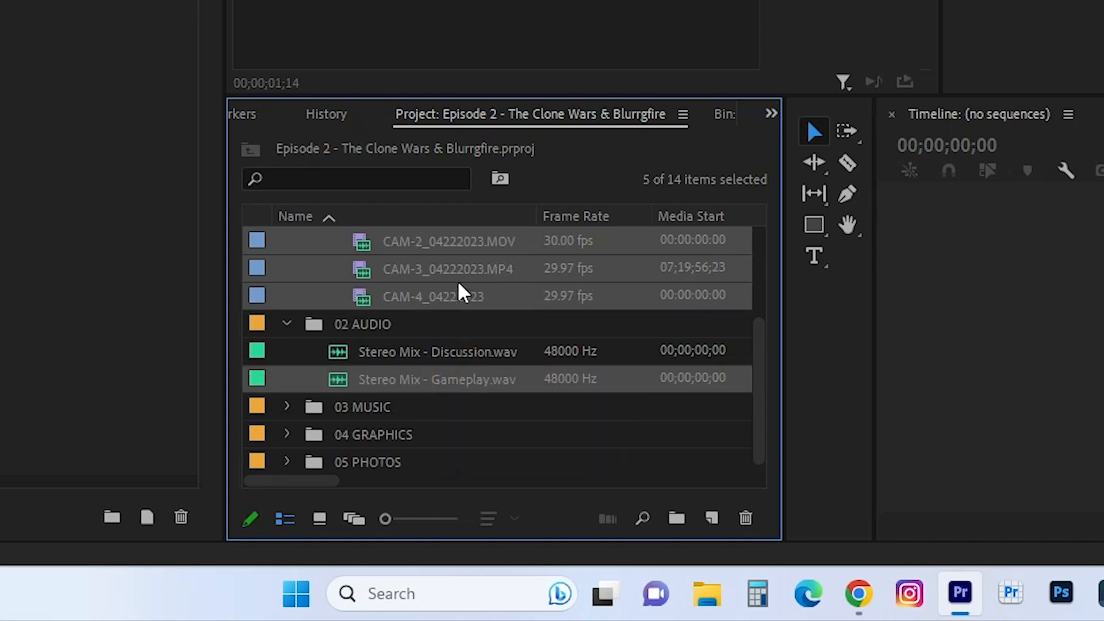
- Start a multi-camera source sequence from the selected clips and give it the custom name "Multicam - Discussion"
right_click(460, 385)
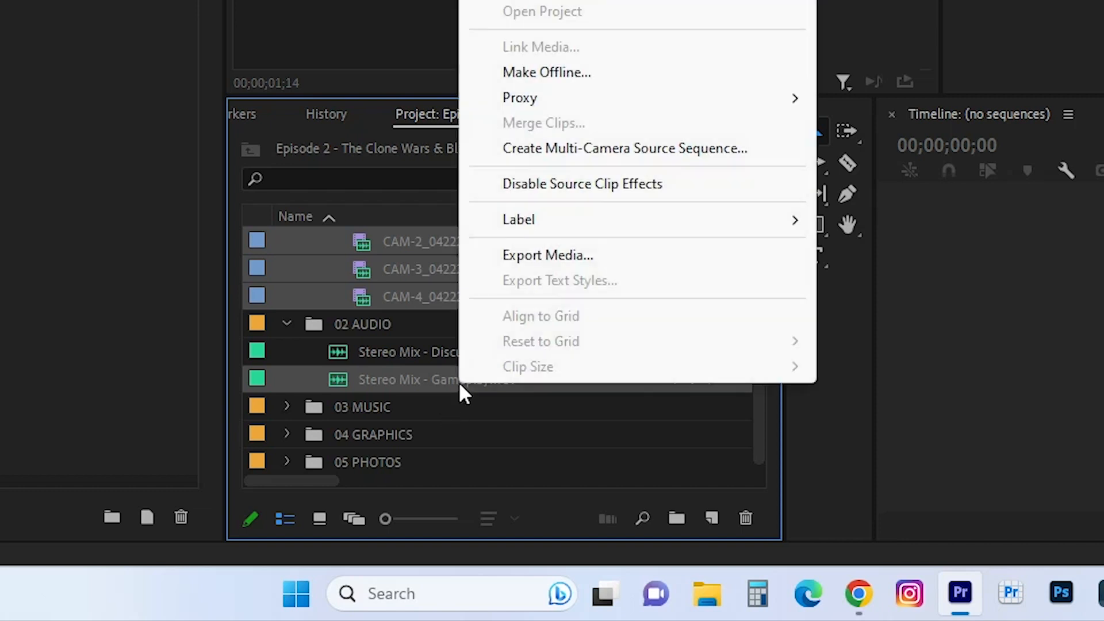
click(543, 150)
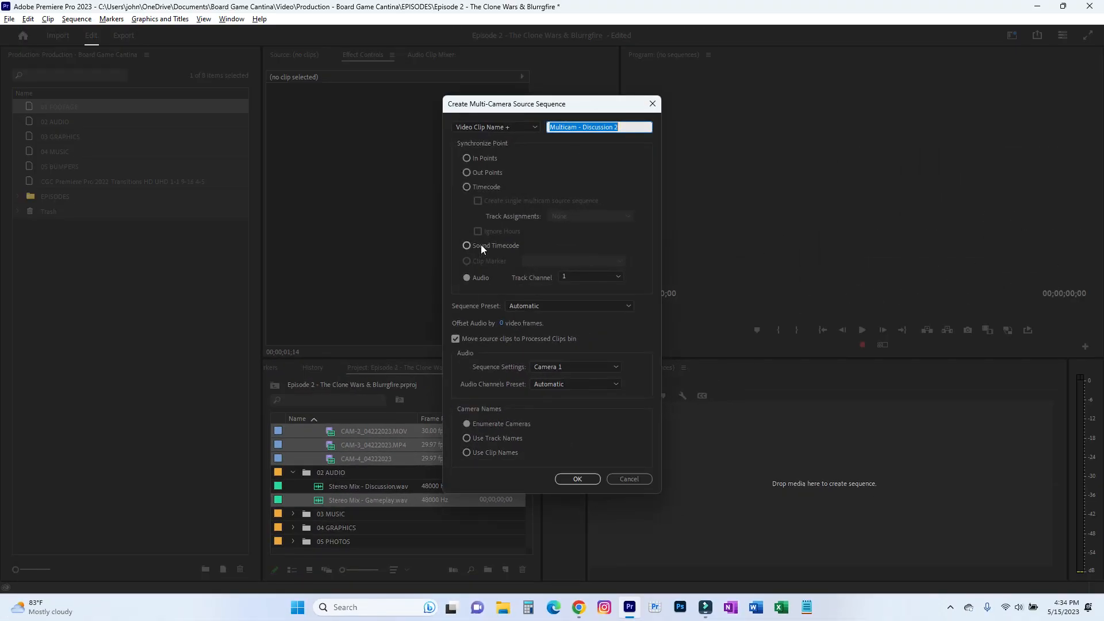
click(534, 127)
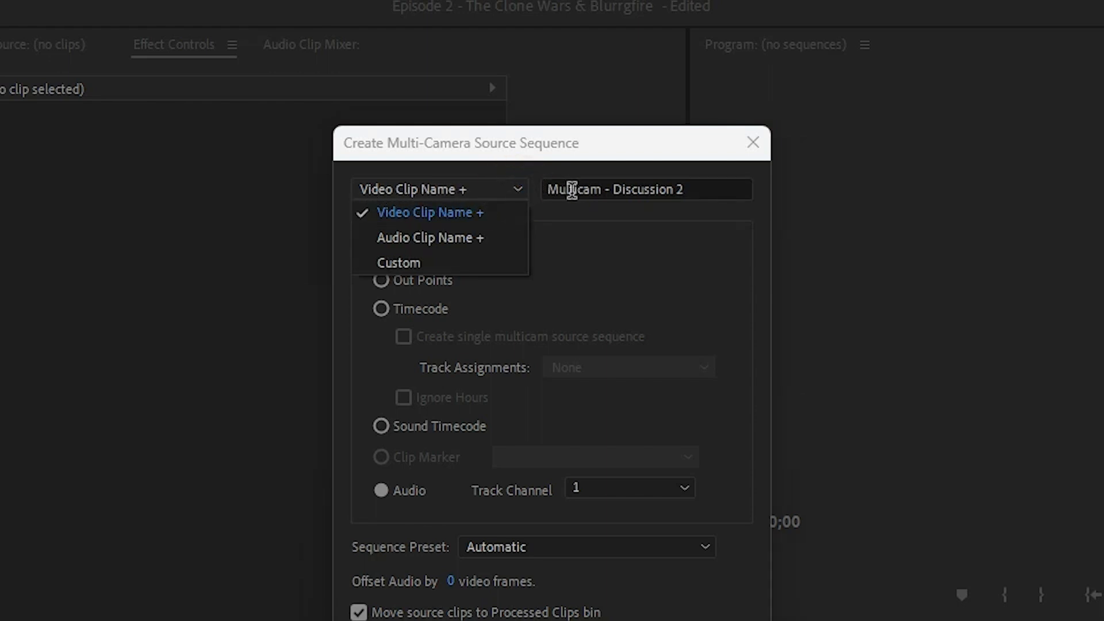
click(401, 264)
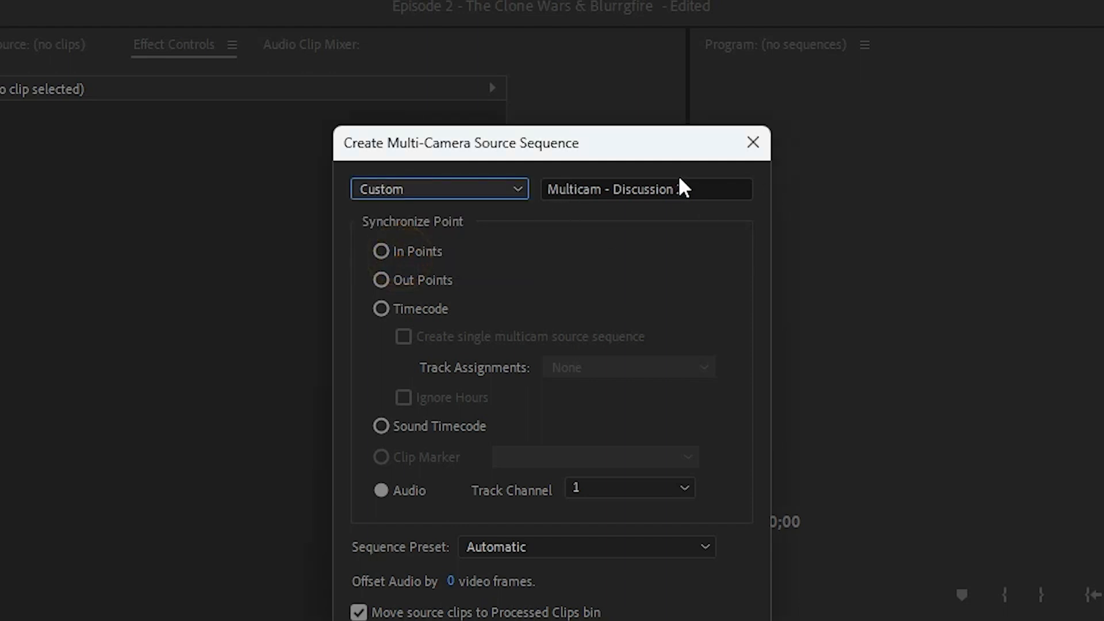
click(711, 192)
click(711, 191)
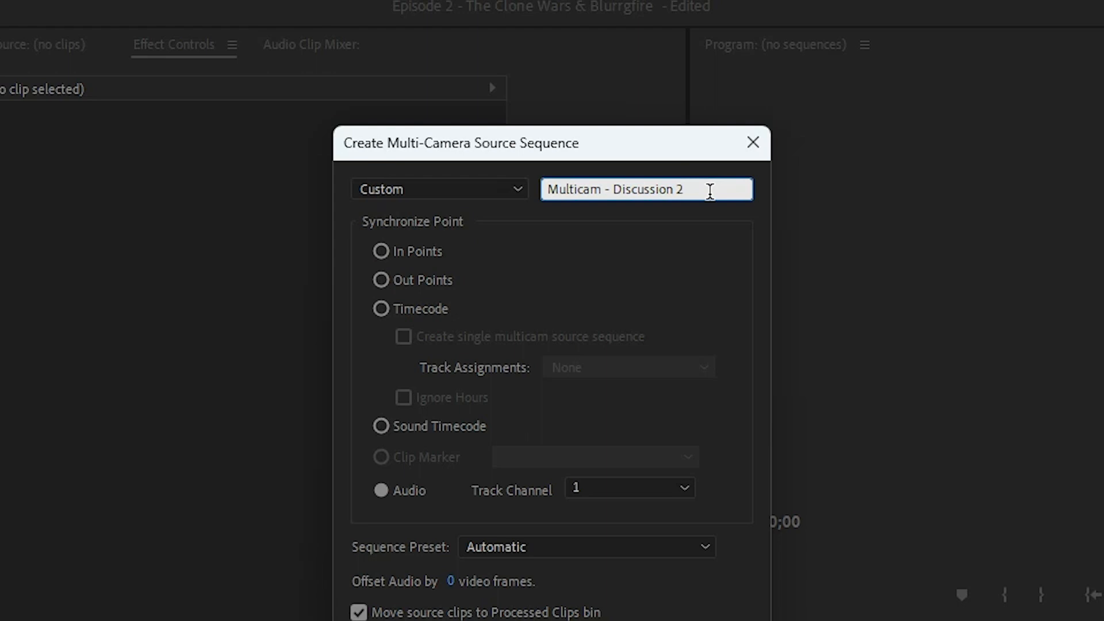
key(BackSpace)
- Set the multi-camera sequence to synchronize by audio with enumerated cameras, and create it
click(382, 493)
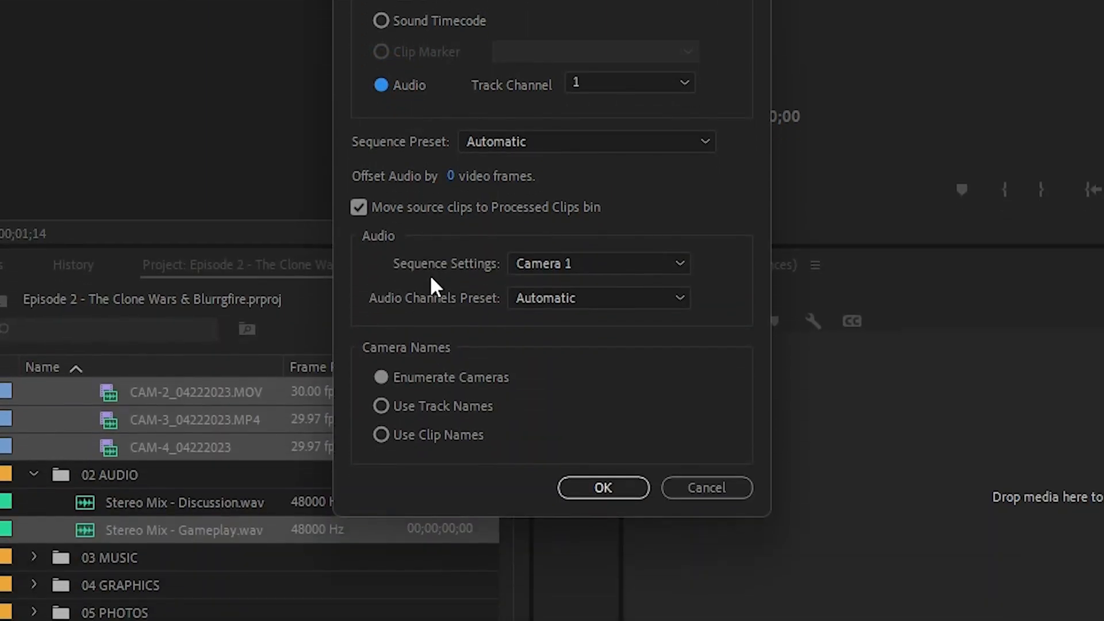
click(381, 377)
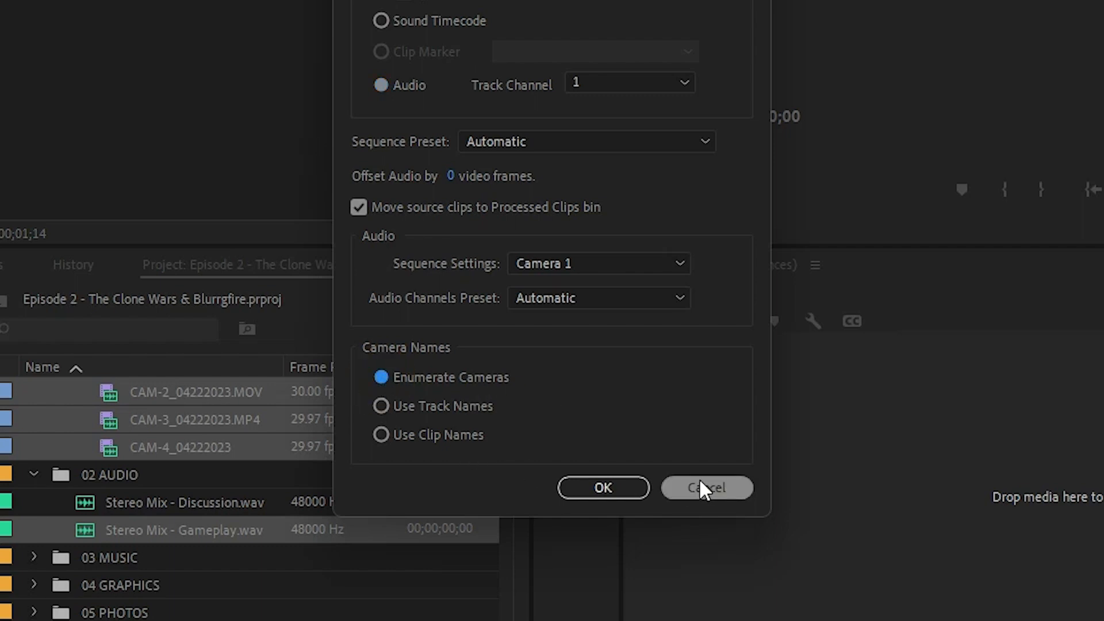
click(597, 487)
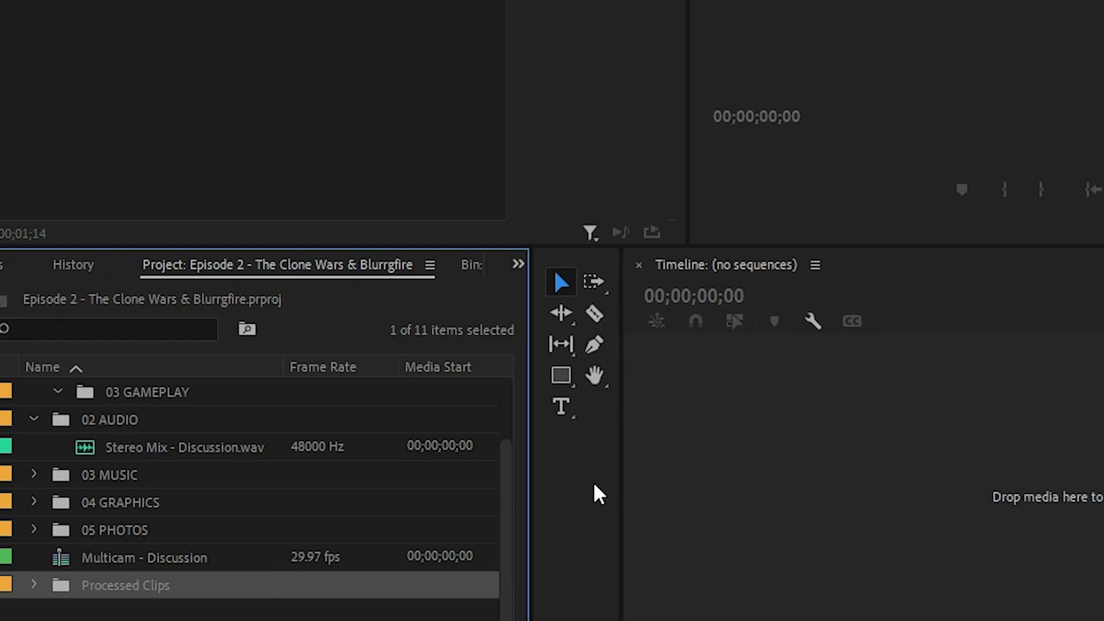
- Examine the new multicam sequence and the source clips in the Processed Clips bin
click(61, 559)
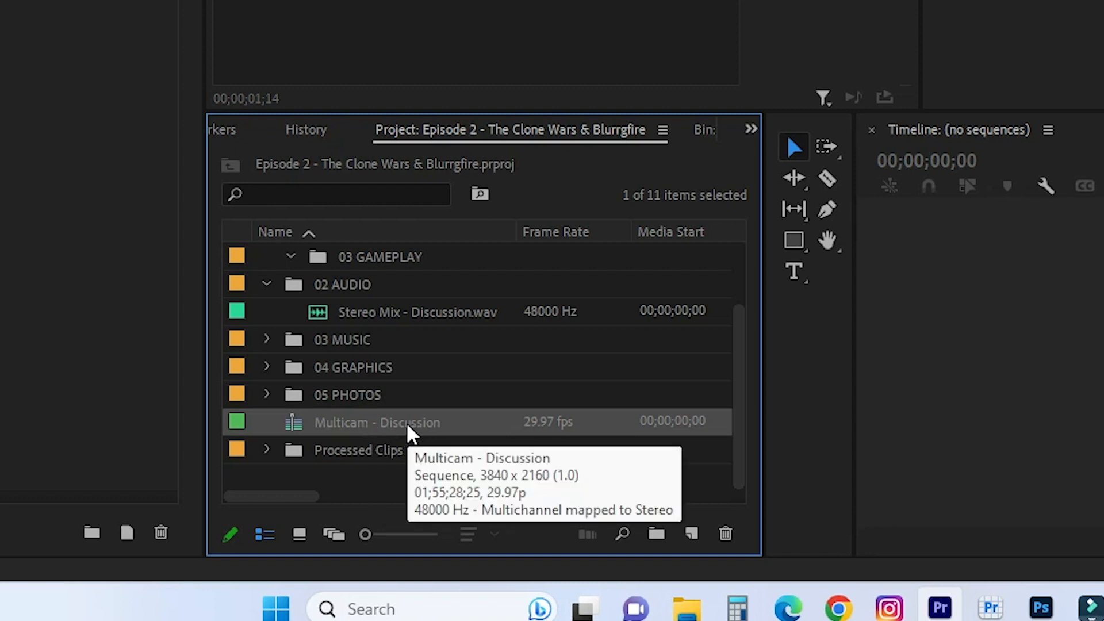
click(265, 450)
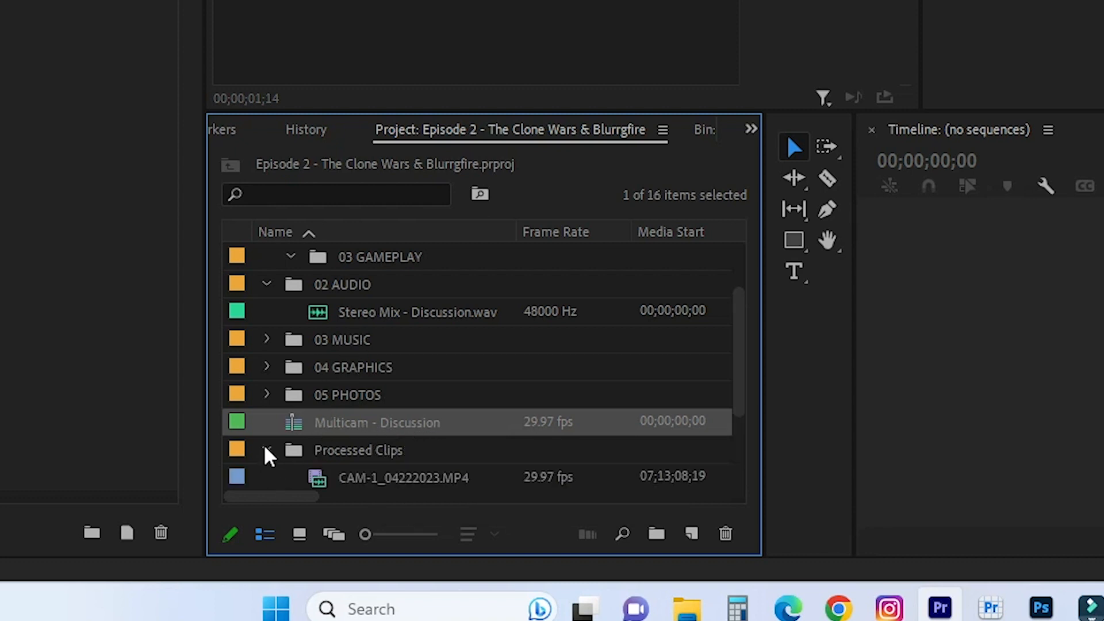
scroll(335, 473, down, 1)
scroll(335, 473, down, 4)
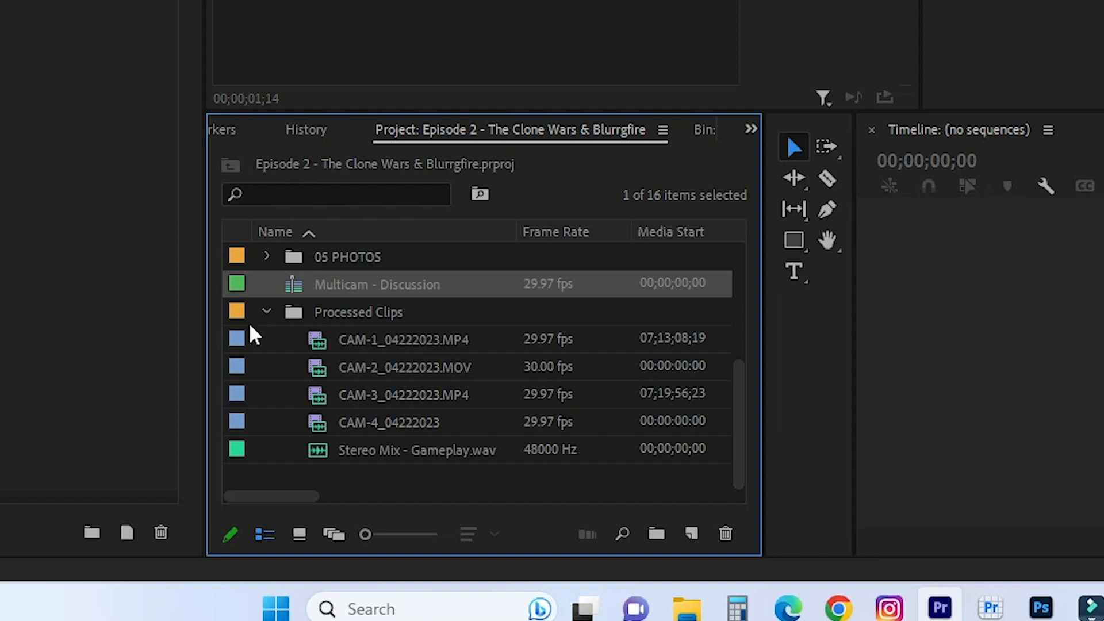
click(266, 312)
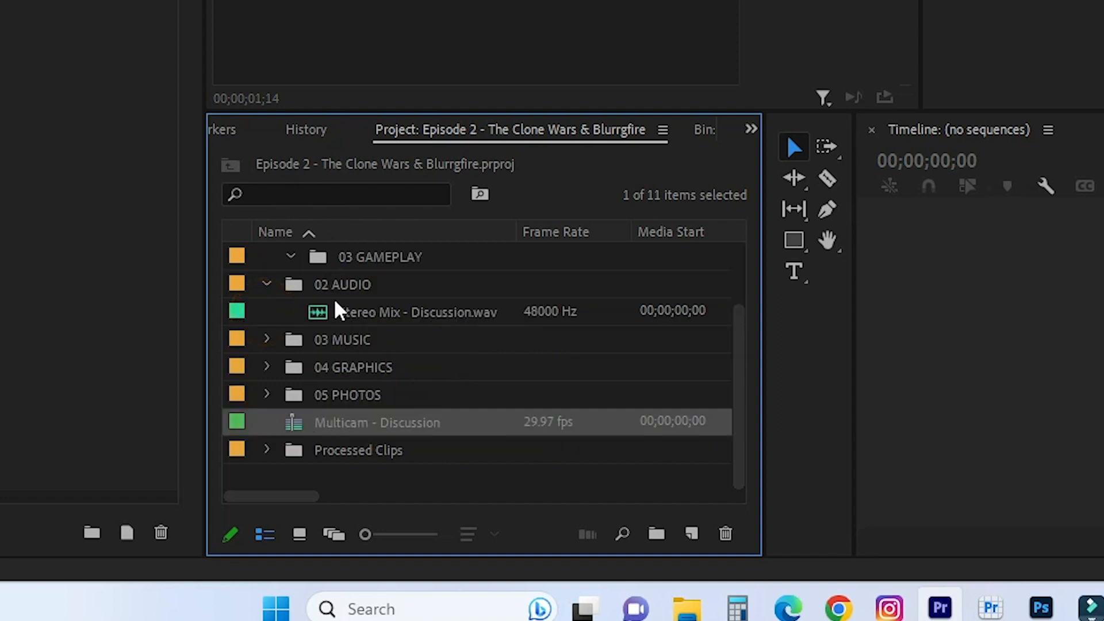
- Check the clips in the 01 DISCUSSION bin, and collapse the 03 GAMEPLAY, 02 AUDIO and 01 FOOTAGE bins
scroll(340, 340, up, 3)
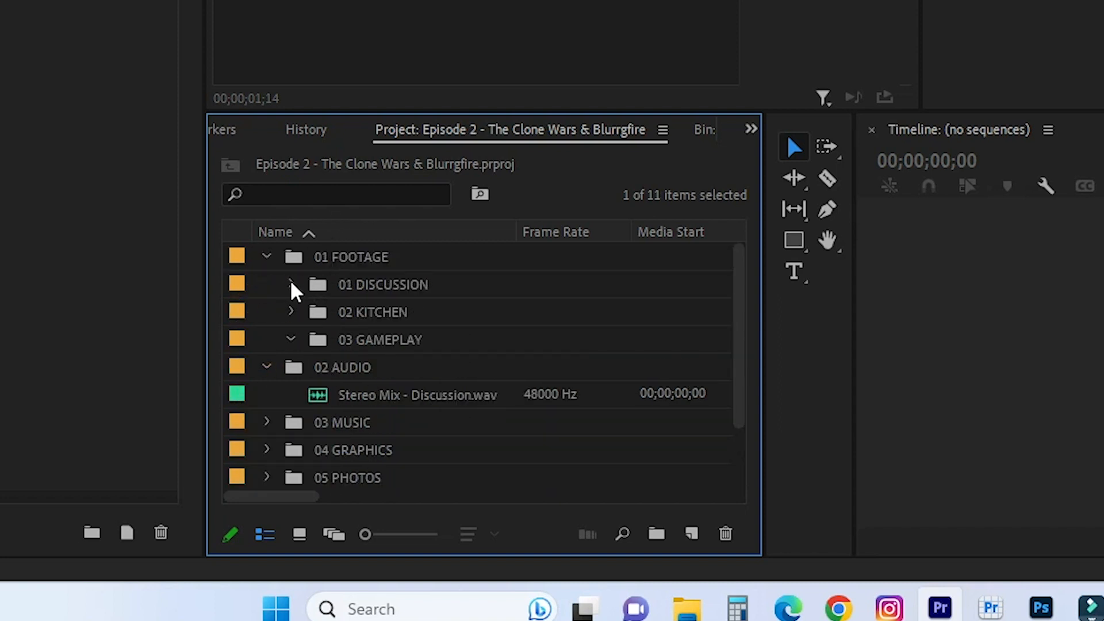
click(291, 285)
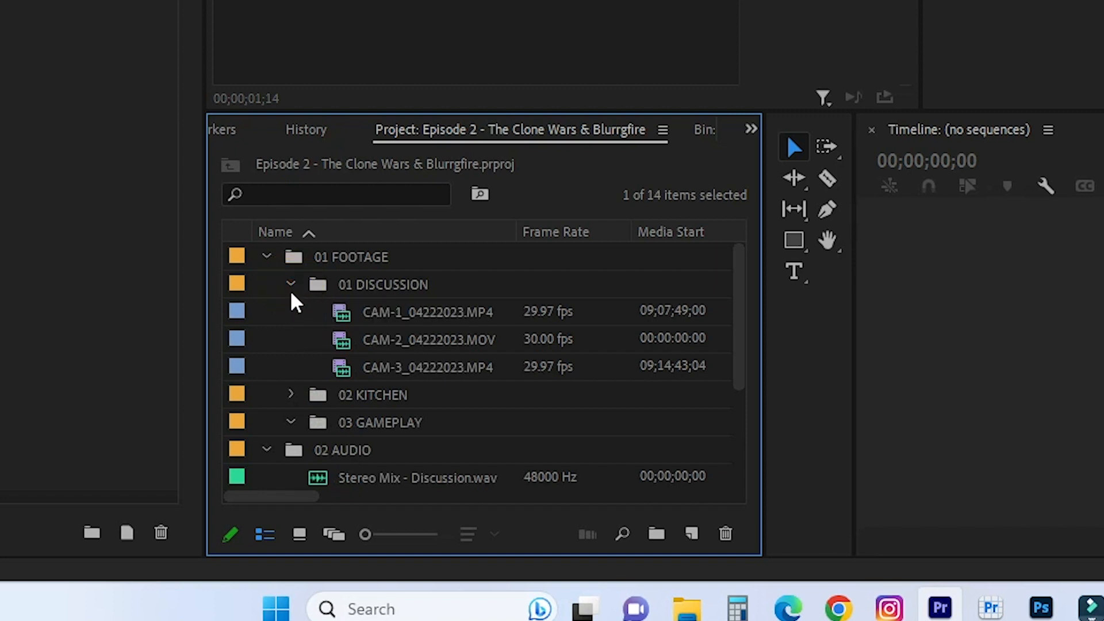
click(291, 284)
click(291, 340)
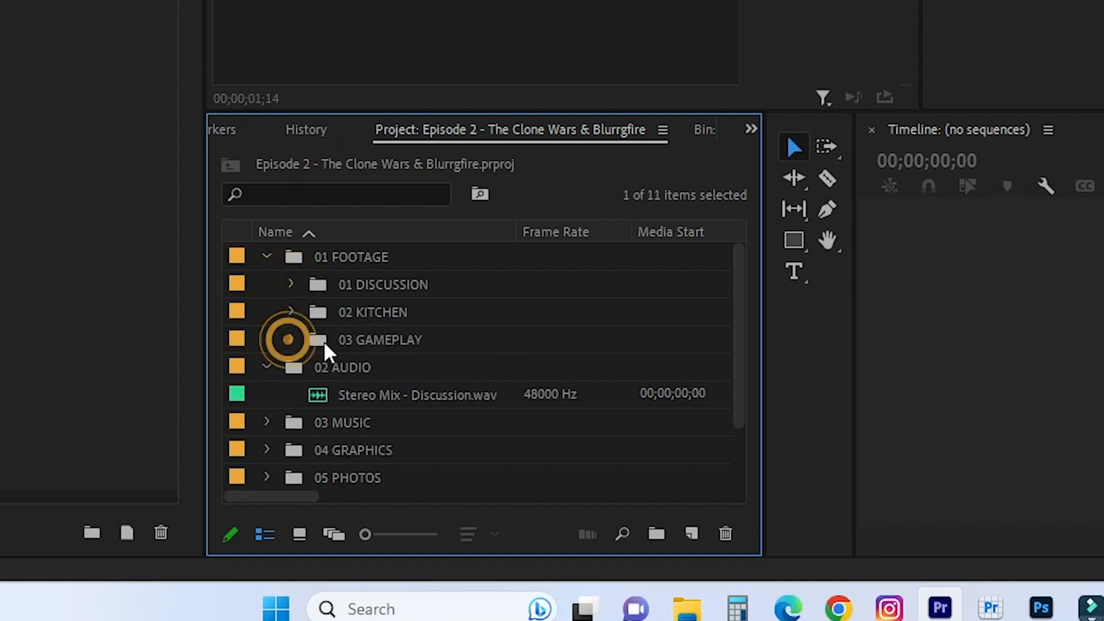
click(264, 369)
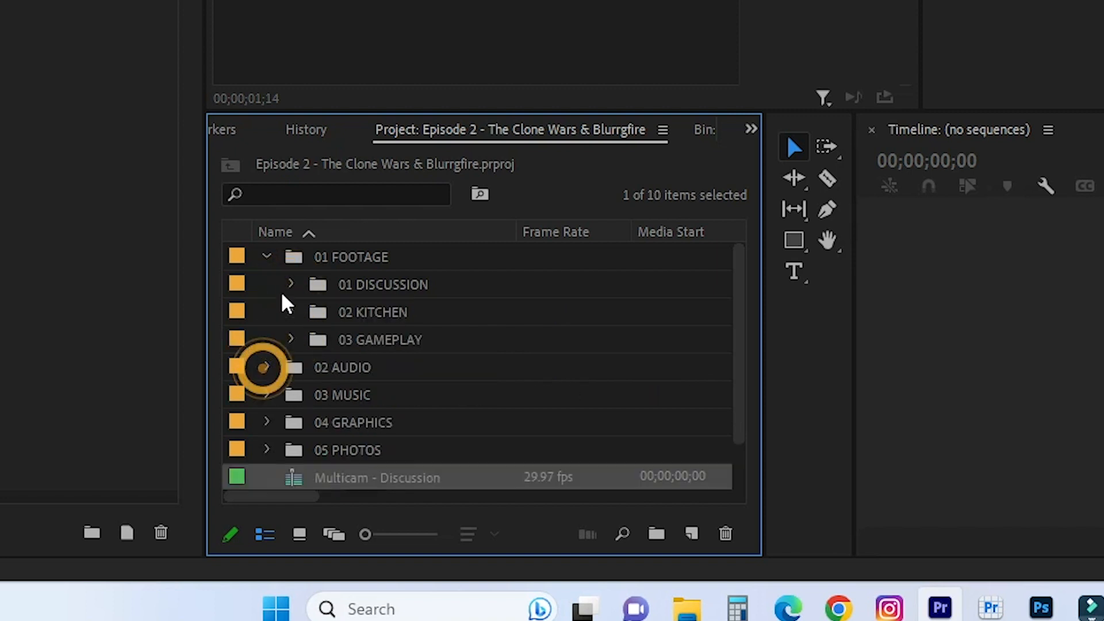
click(266, 257)
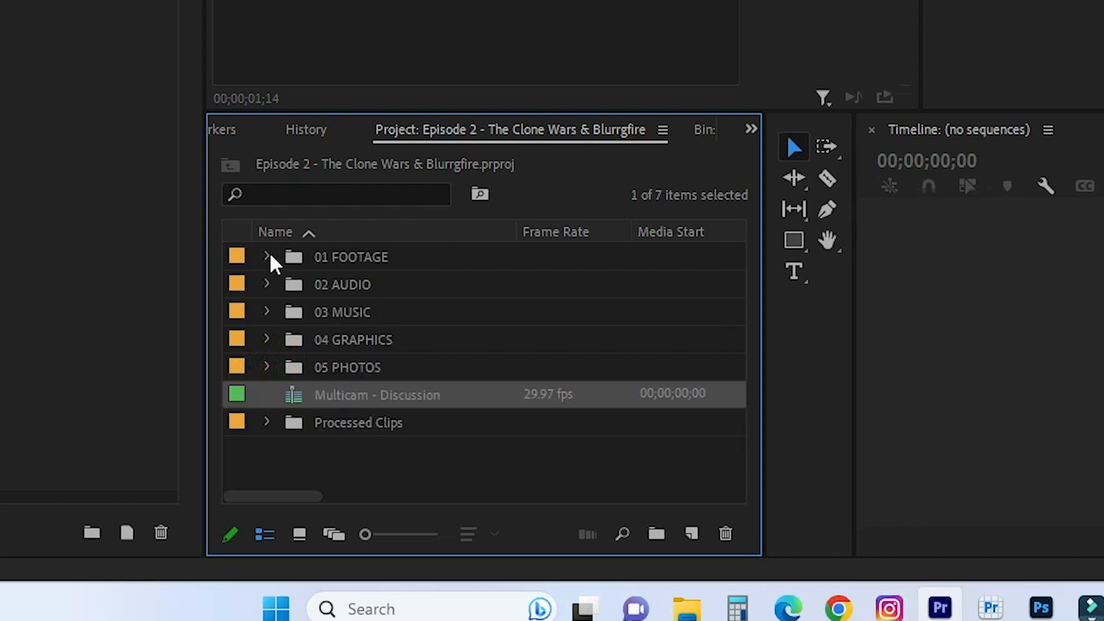
- Create a new sequence from the Multicam - Discussion source sequence
right_click(297, 406)
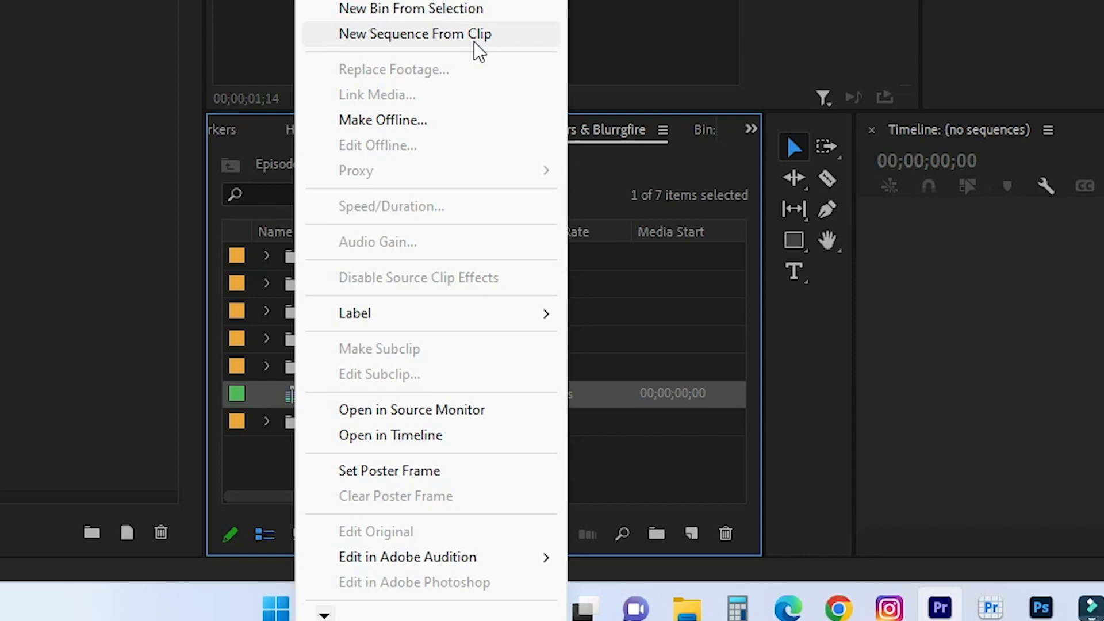
click(474, 40)
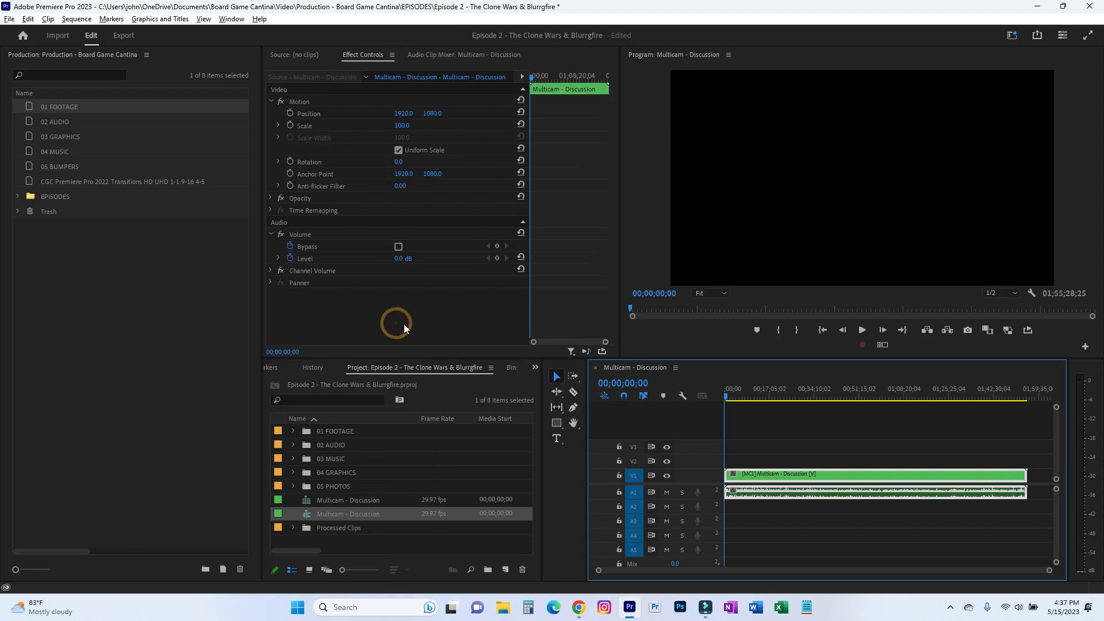
- Preview the multicam footage at several points along the timeline, ending at about 47 minutes
click(748, 395)
click(791, 394)
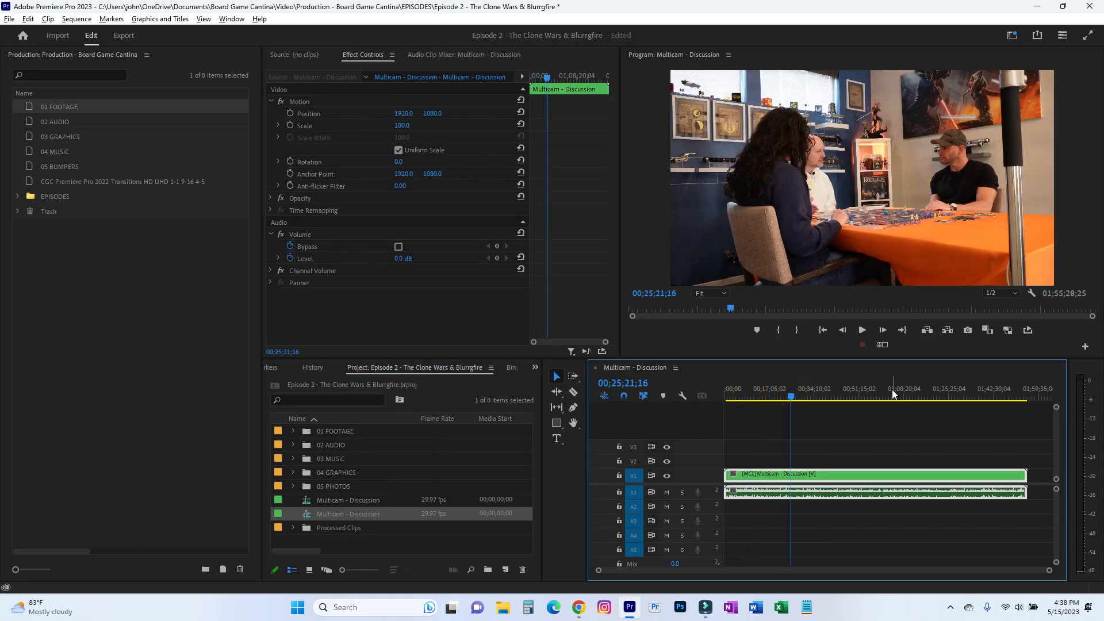
click(889, 395)
click(932, 396)
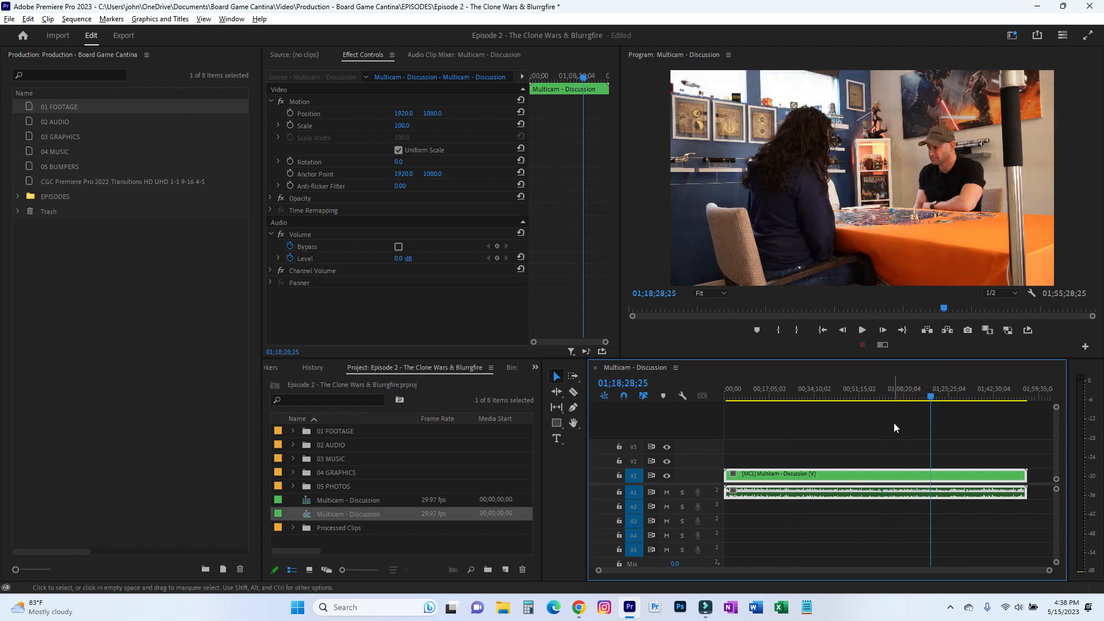
click(848, 396)
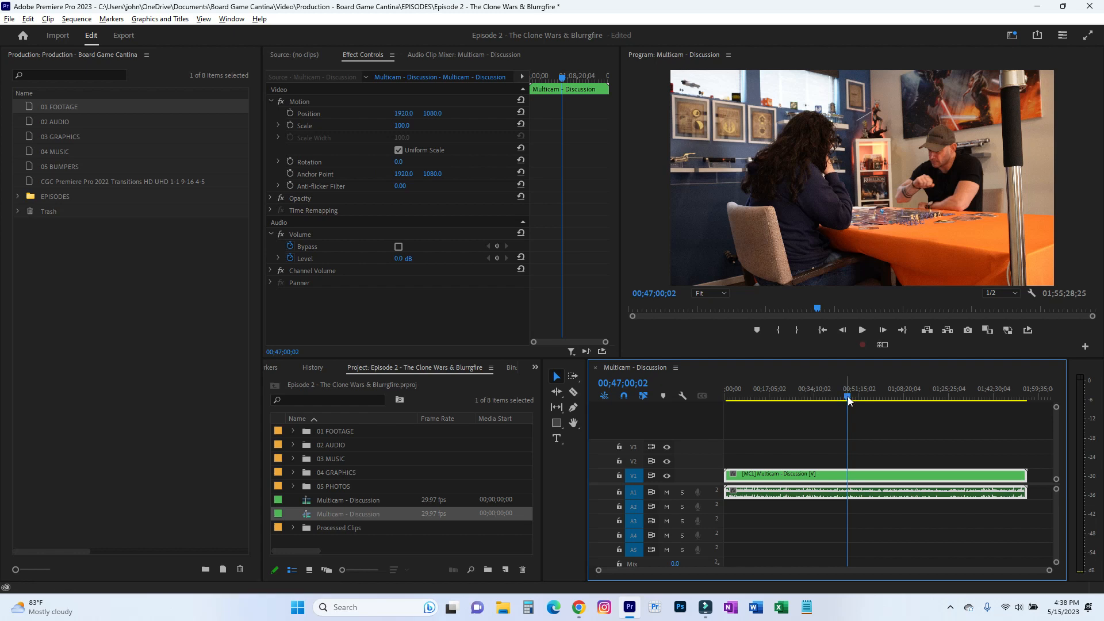
- Switch the multicam clip among its camera angles, settle on camera 2, and play it from about 58 minutes
key(2)
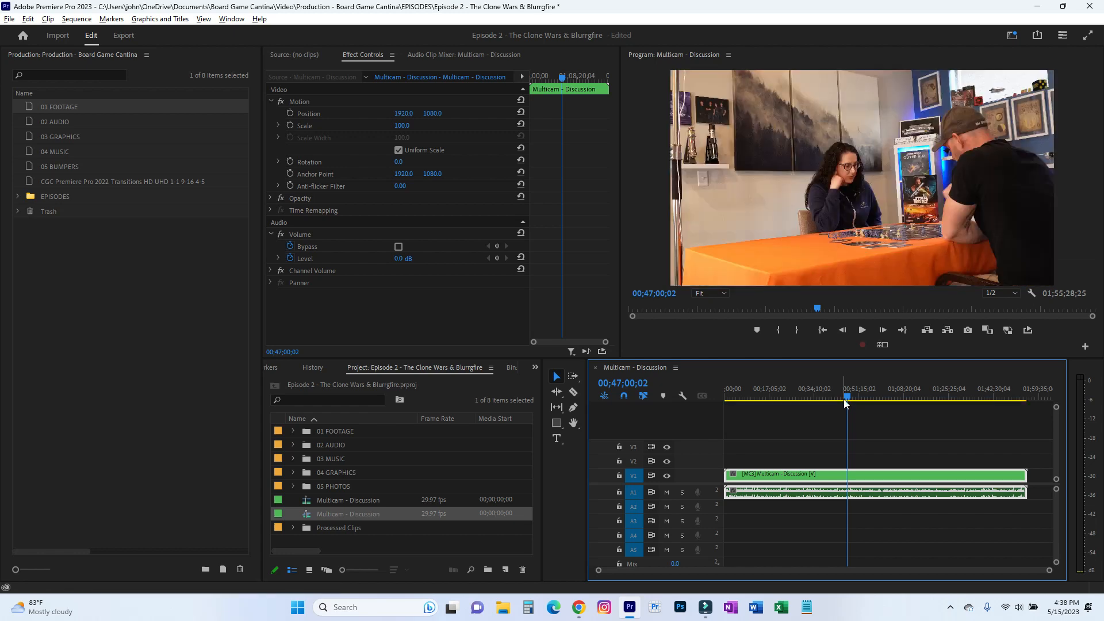
key(4)
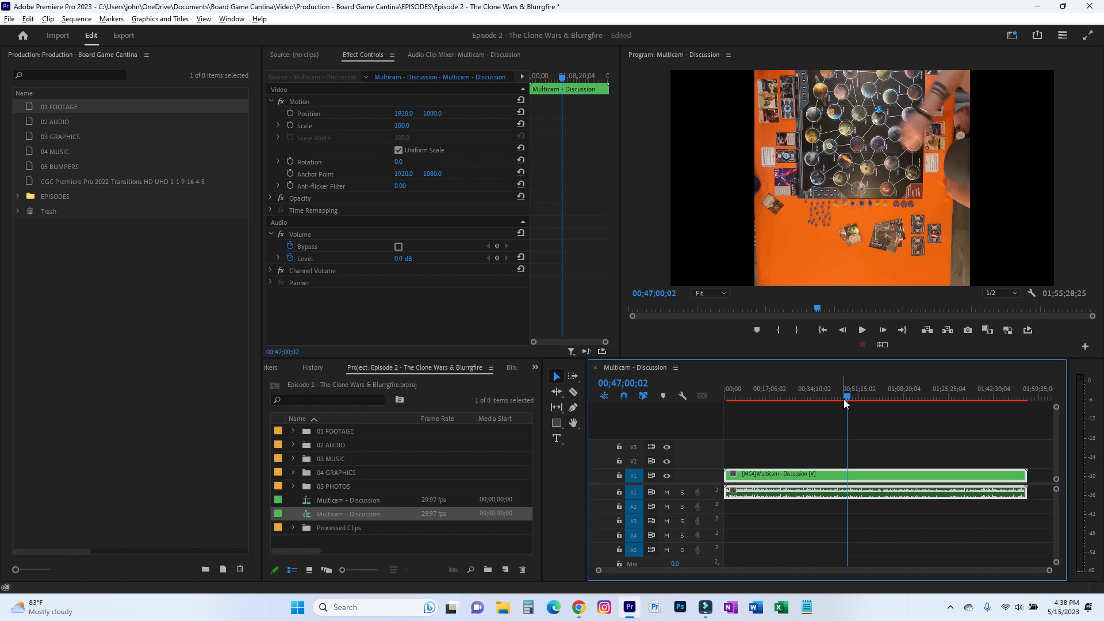
key(2)
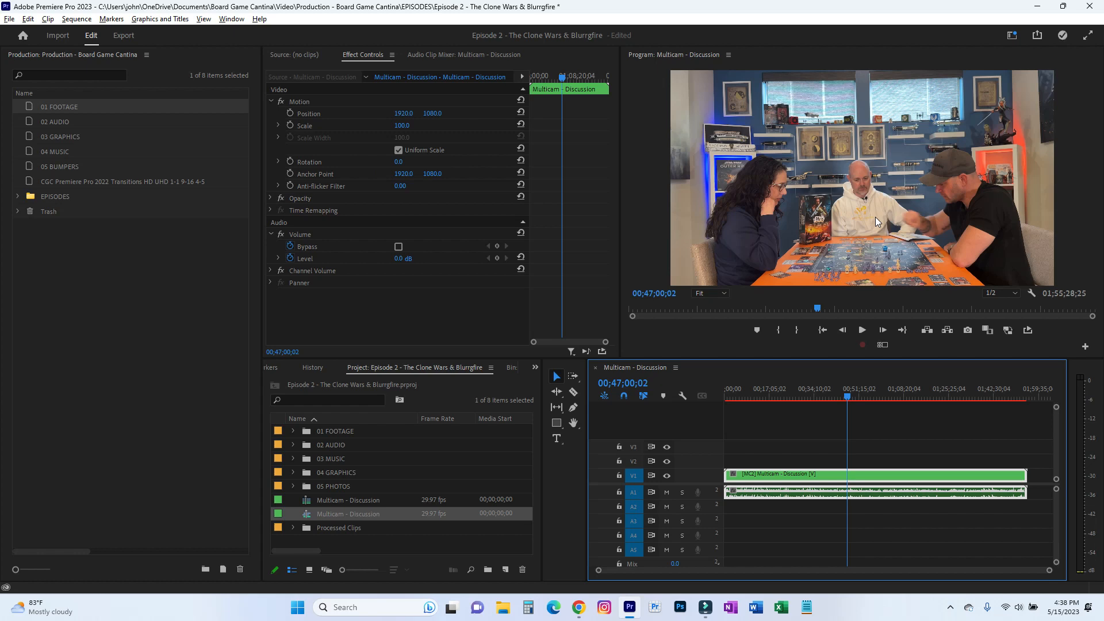
key(4)
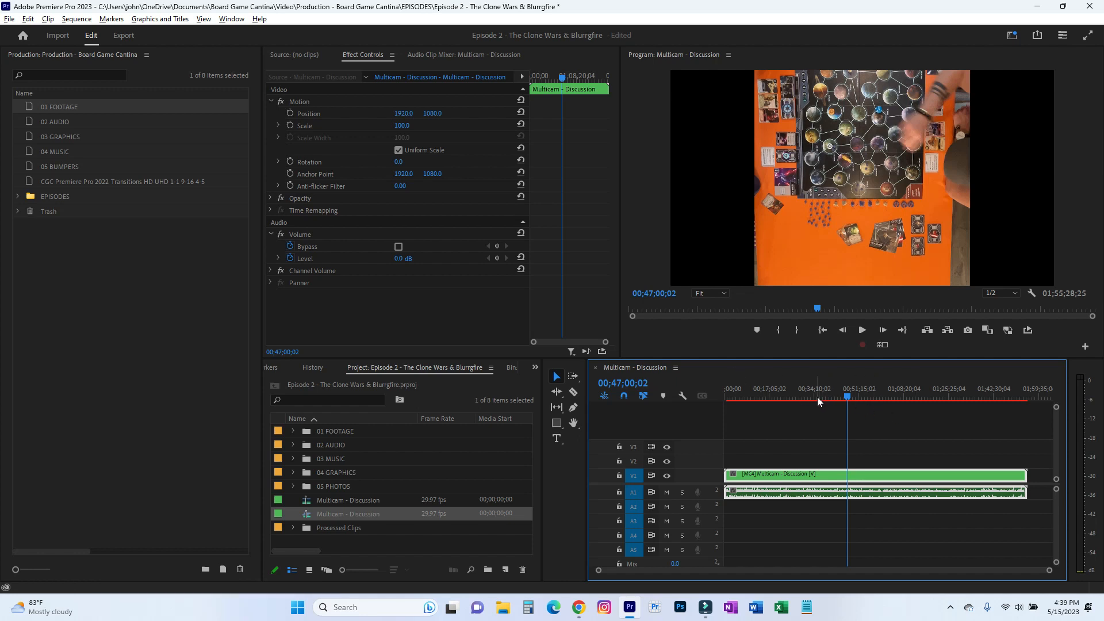
key(2)
click(878, 391)
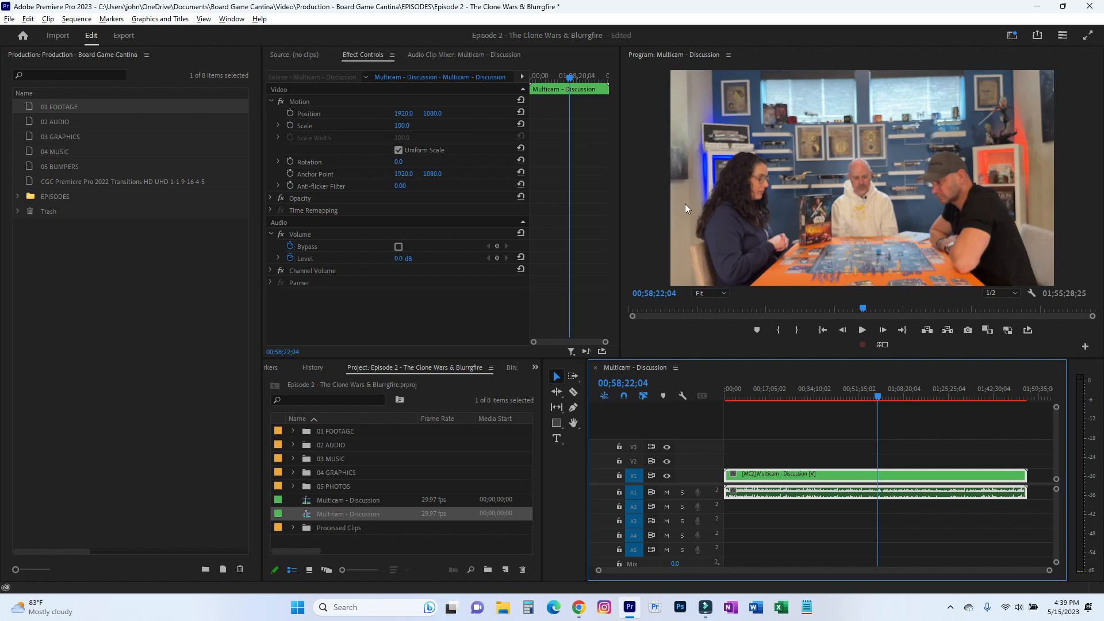
key(space)
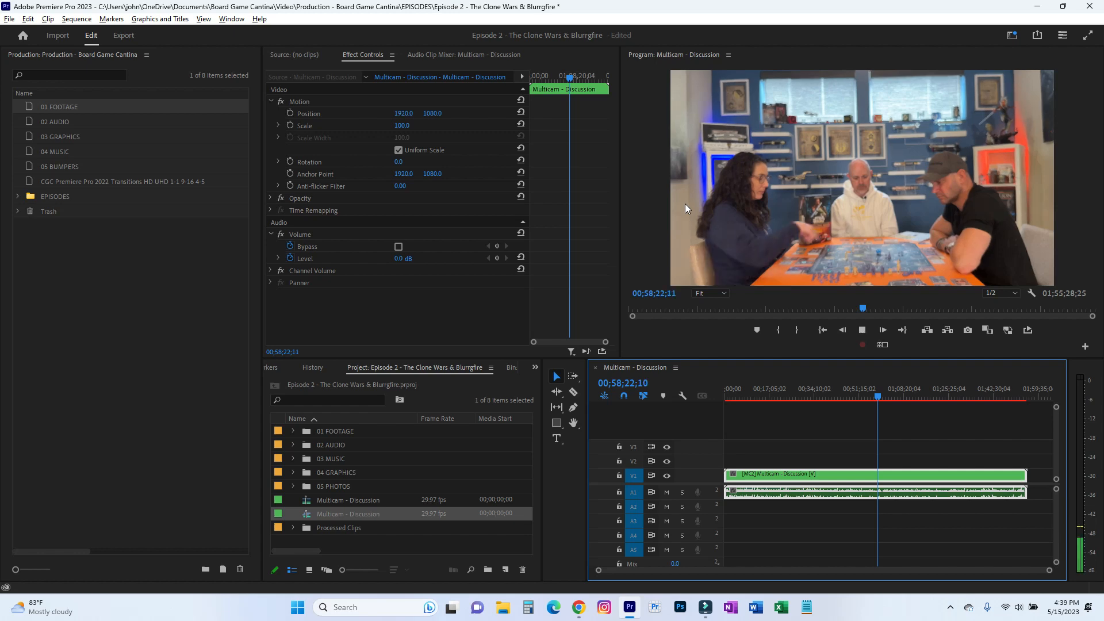
- Preview camera 2 in an enlarged program monitor, playing the footage from about 1:14:45 and again from about 1:20:57
click(921, 389)
click(645, 163)
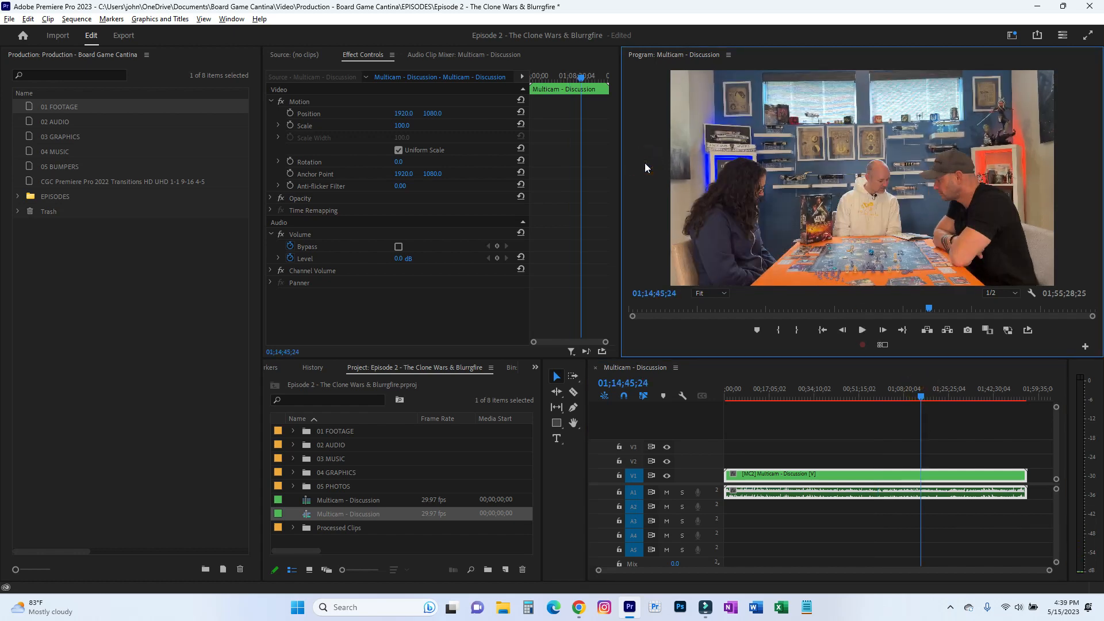
key(grave)
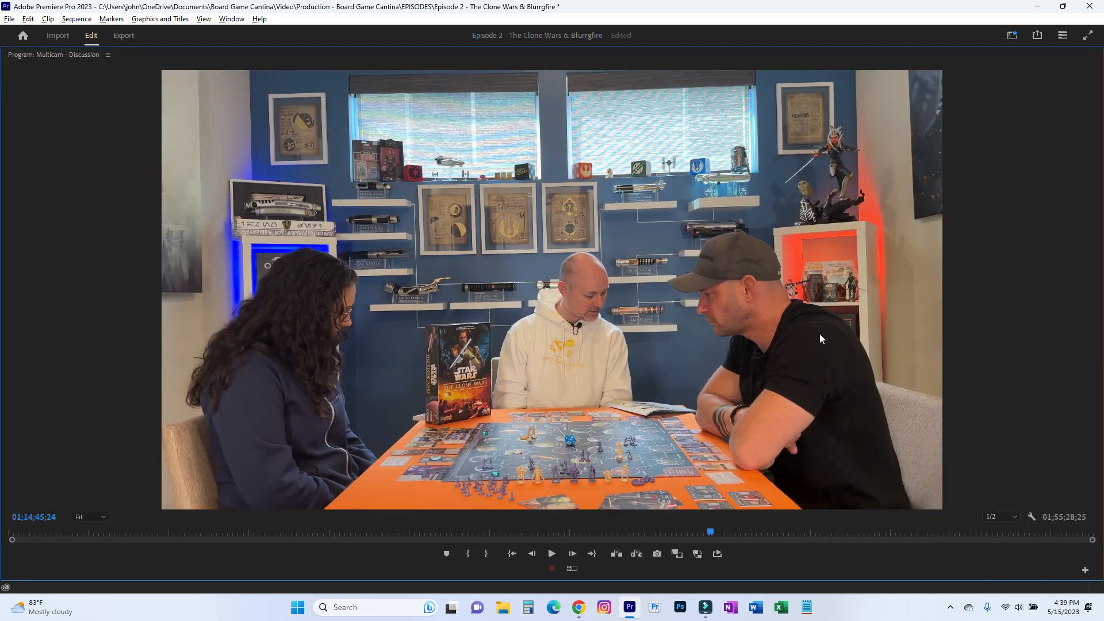
key(space)
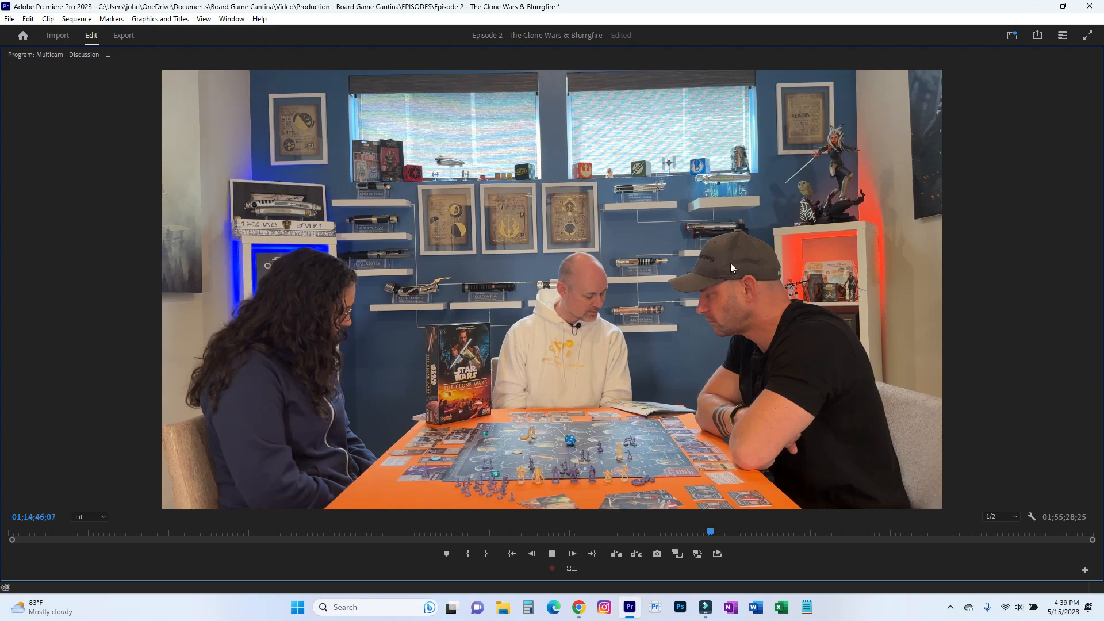
click(768, 533)
key(space)
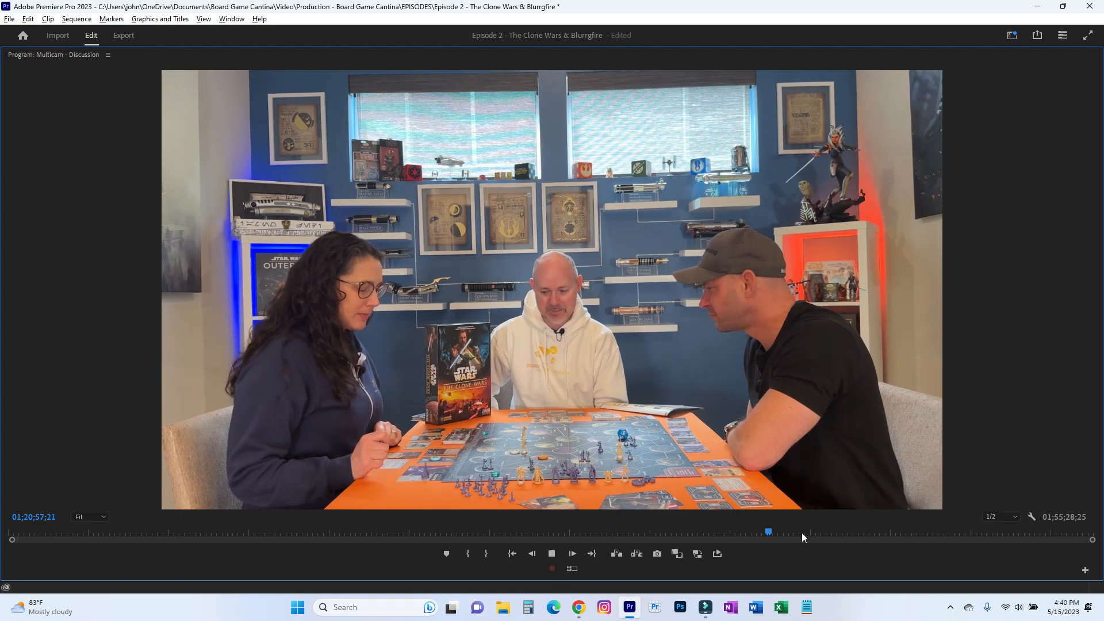
key(space)
key(grave)
- Switch the multicam clip to camera 1 and play a few seconds of it in the enlarged program monitor
key(1)
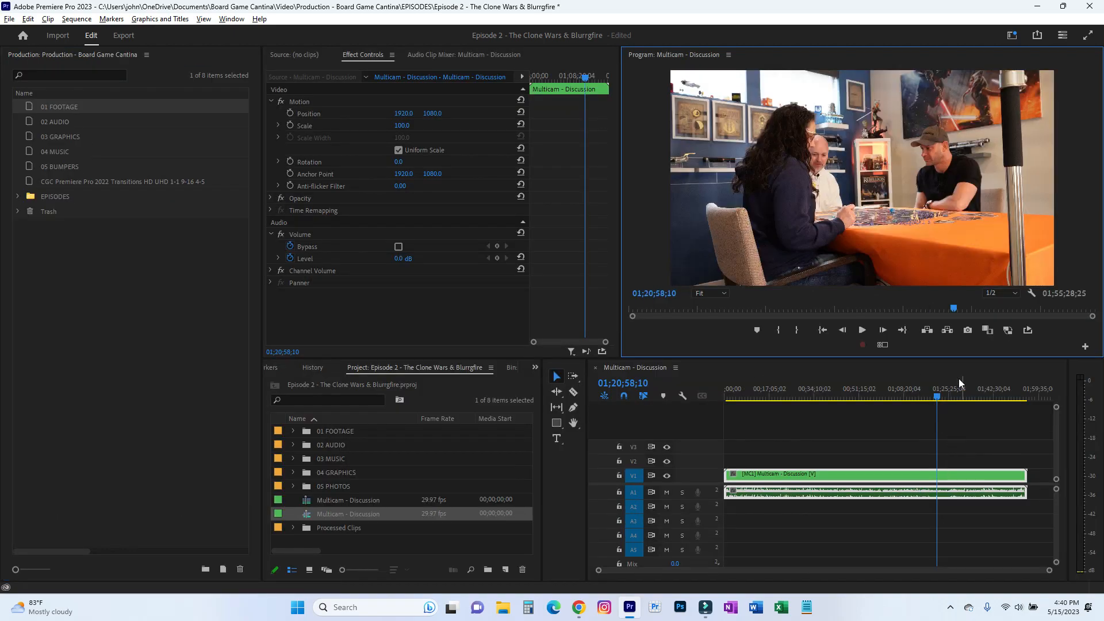
key(grave)
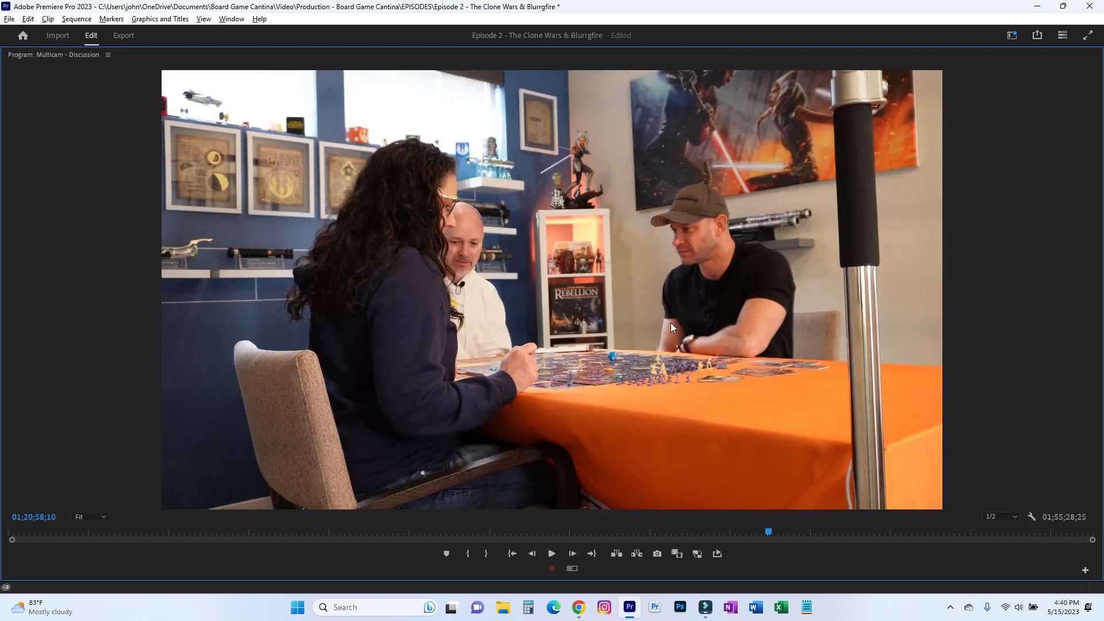
key(space)
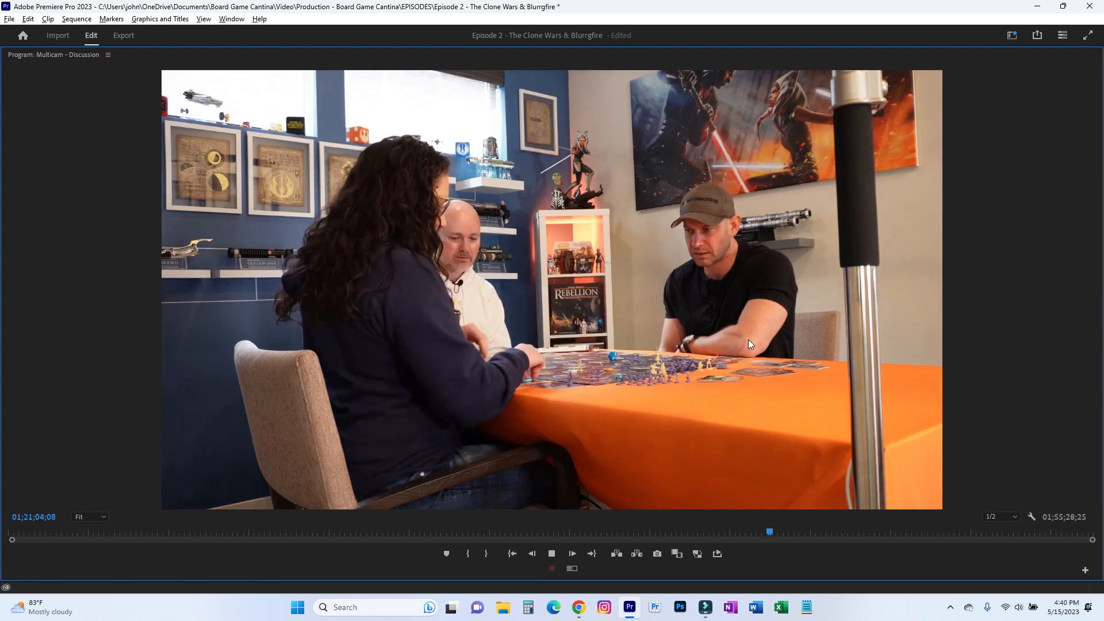
key(space)
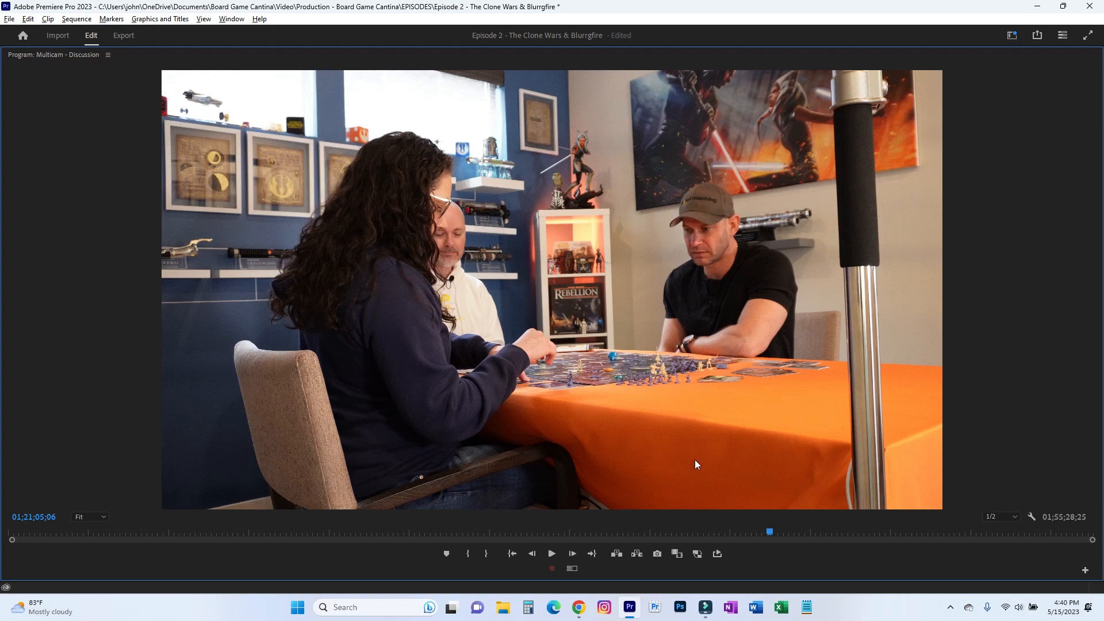
- Switch the multicam clip to the side angle facing the woman, play it briefly, and change to the overhead board angle
key(2)
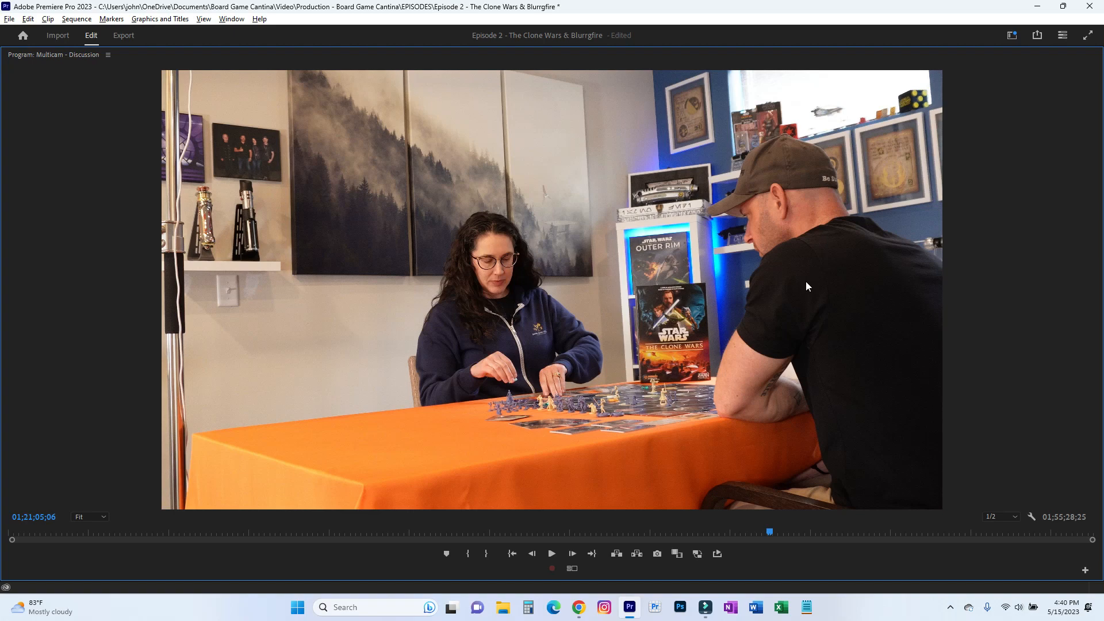
key(space)
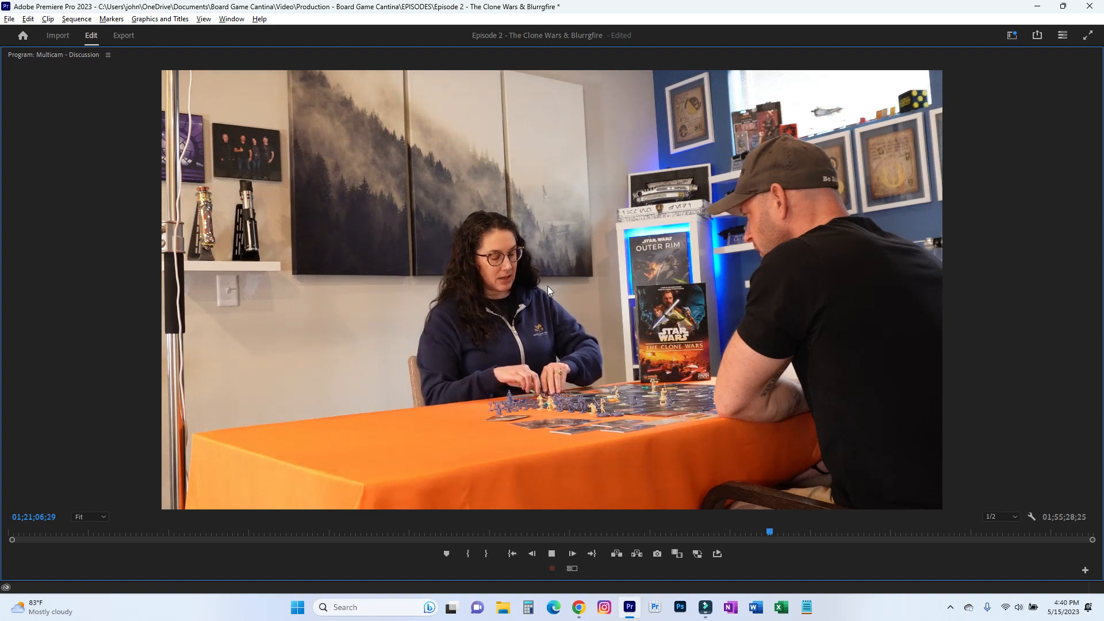
key(space)
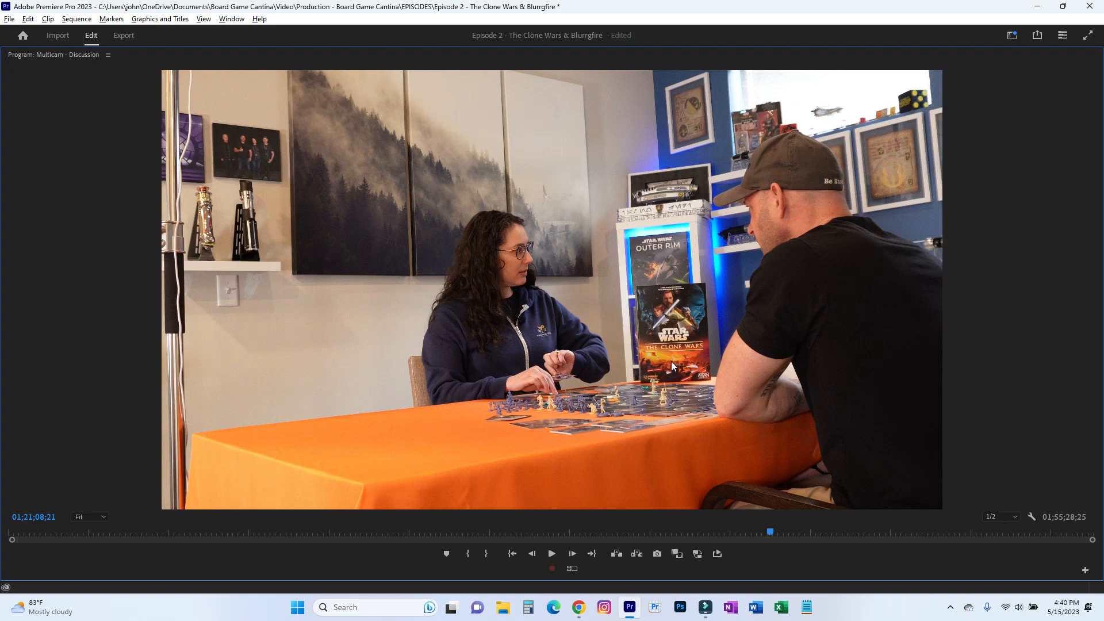
key(2)
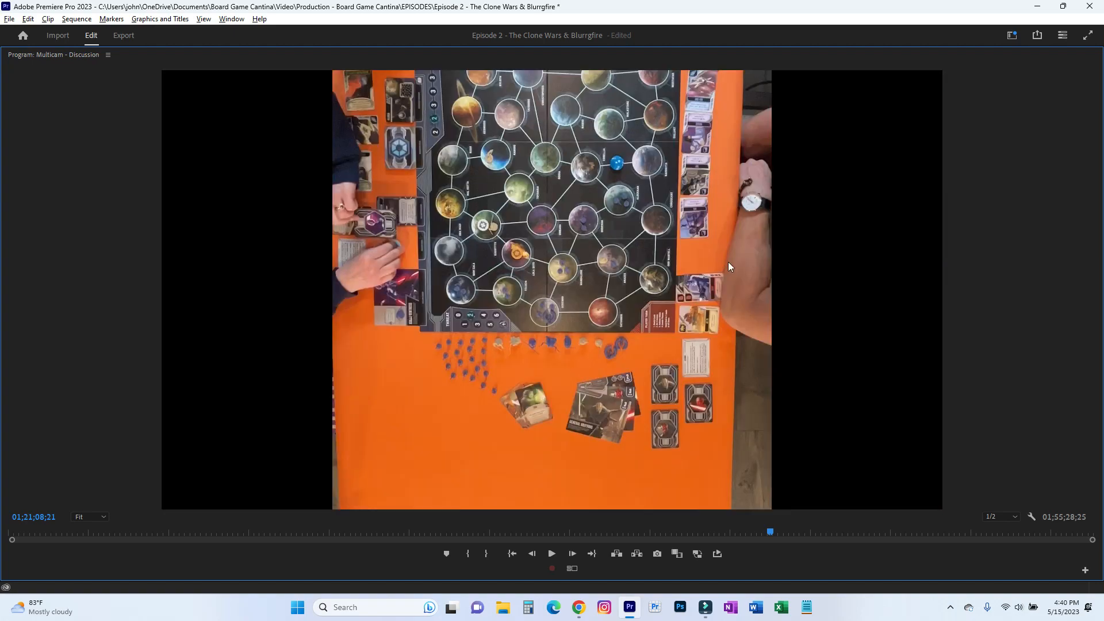